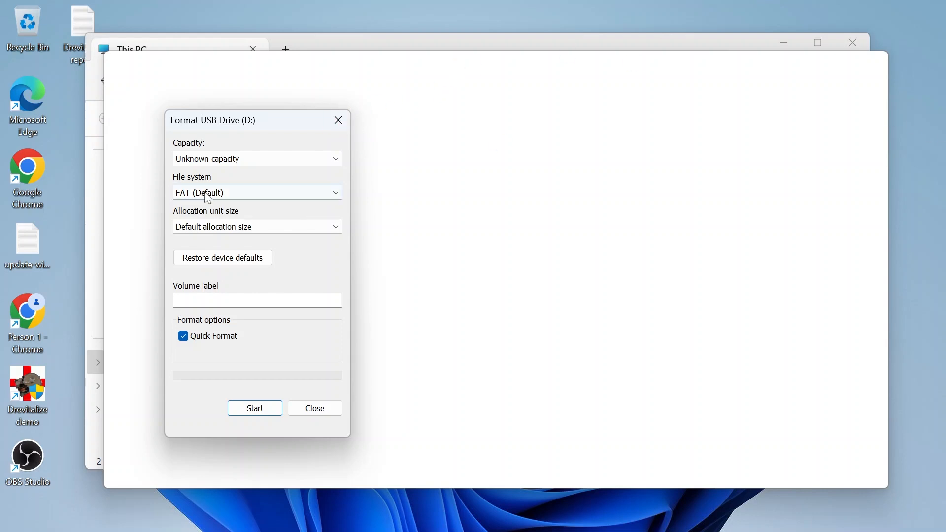
- Try to quick-format USB Drive (D:) with the default FAT file system and allocation size, and close the format dialogs
click(339, 120)
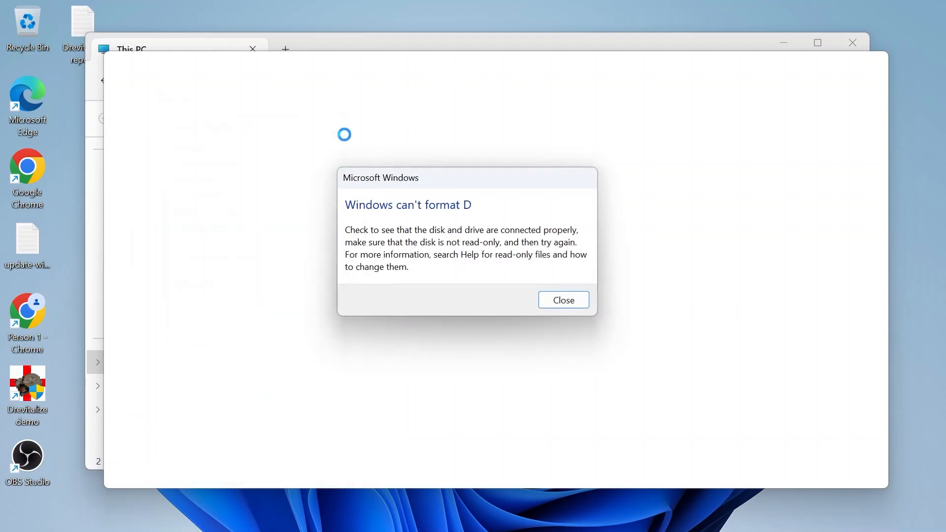
click(569, 304)
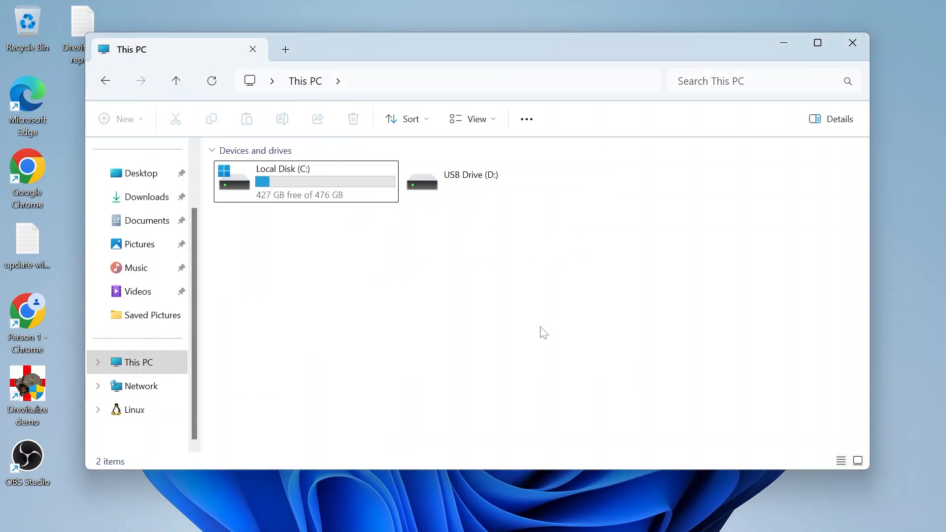
right_click(470, 186)
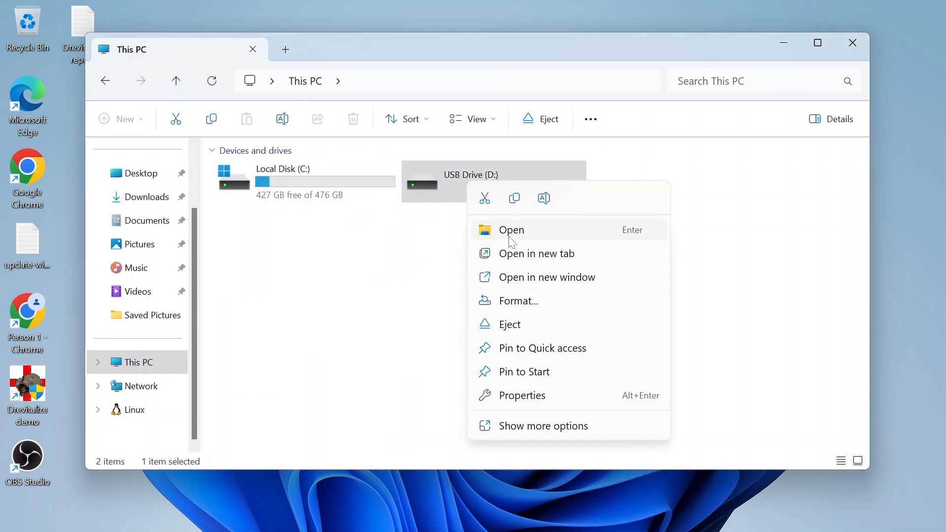
click(532, 301)
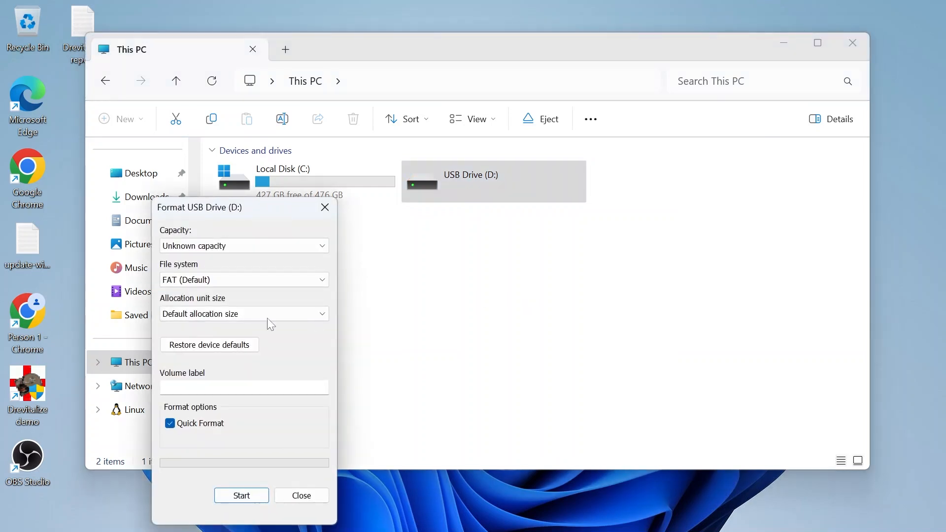
drag(284, 208, 210, 152)
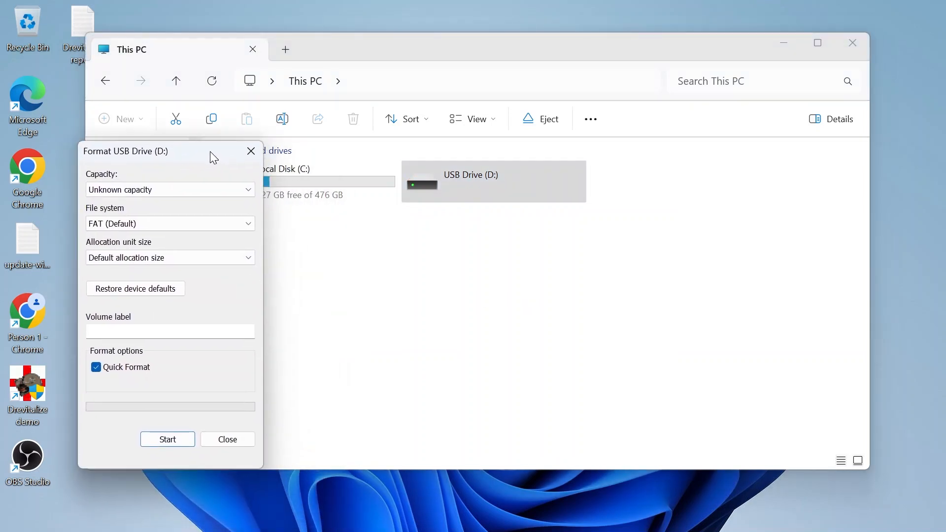
click(187, 440)
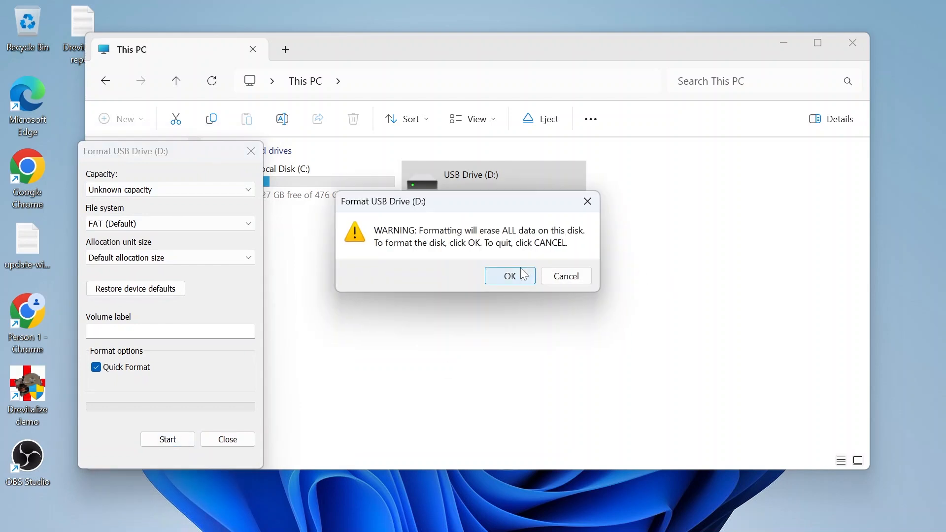
click(521, 276)
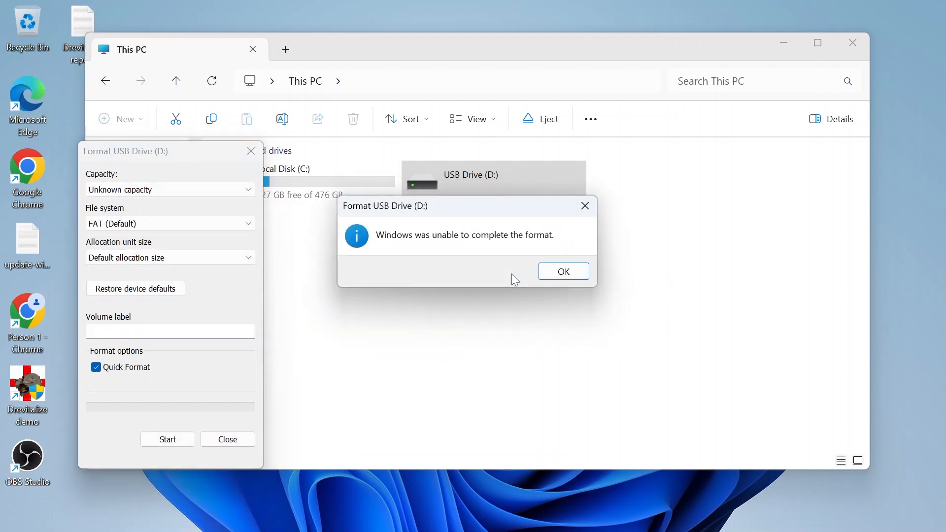
click(565, 272)
click(251, 151)
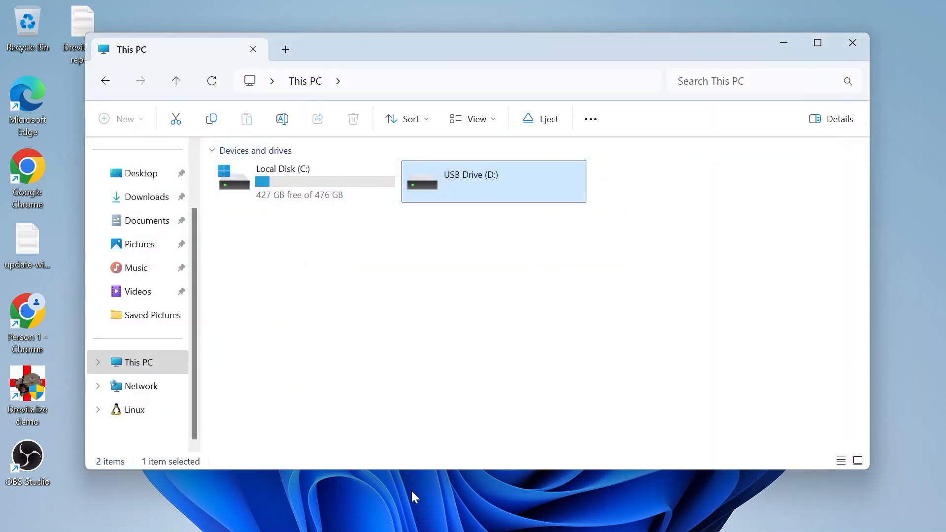
- Switch to Chrome and find the DRevitalize v4.10 demo downloads on the drevitalize.com home page
mouse_move(428, 531)
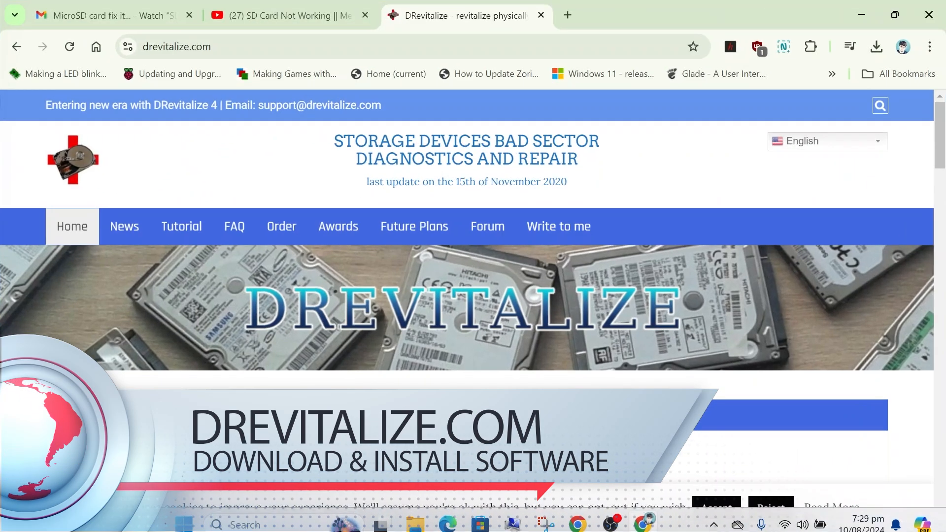
click(173, 53)
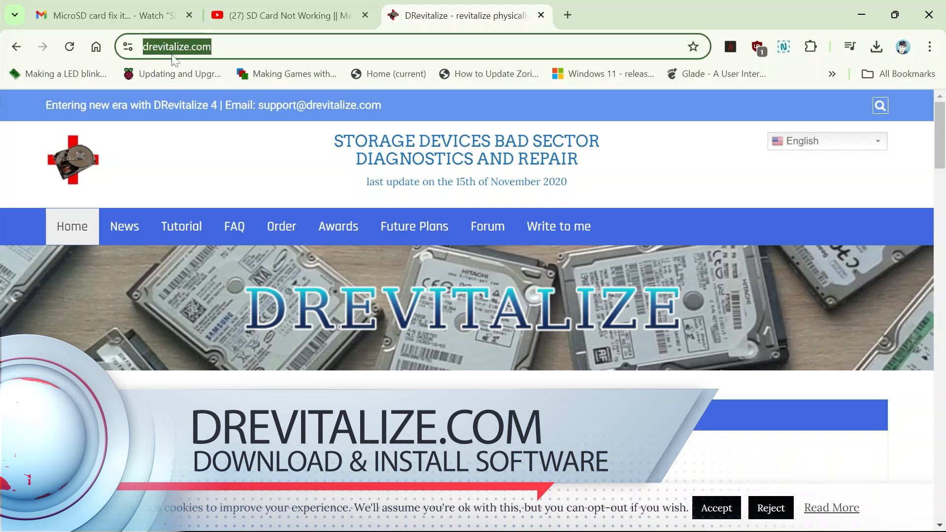
click(246, 46)
triple_click(245, 47)
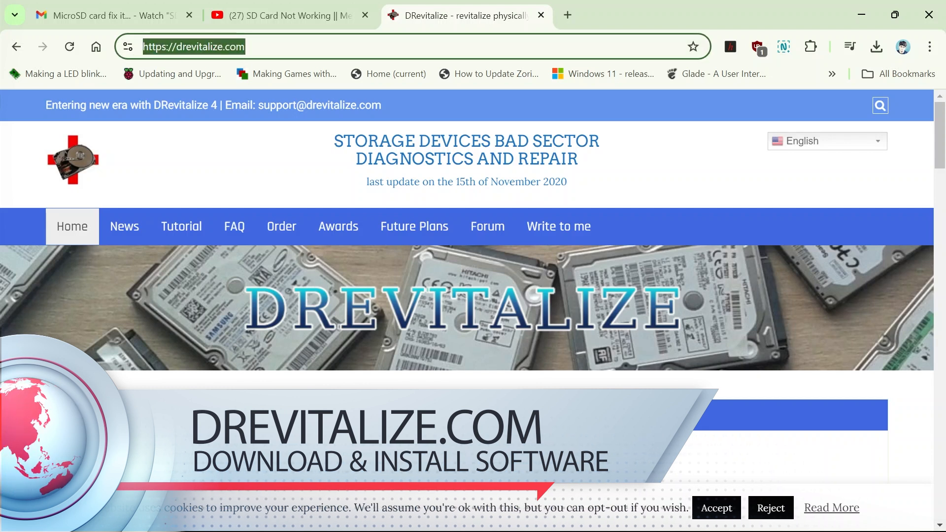
click(246, 47)
scroll(587, 327, down, 3)
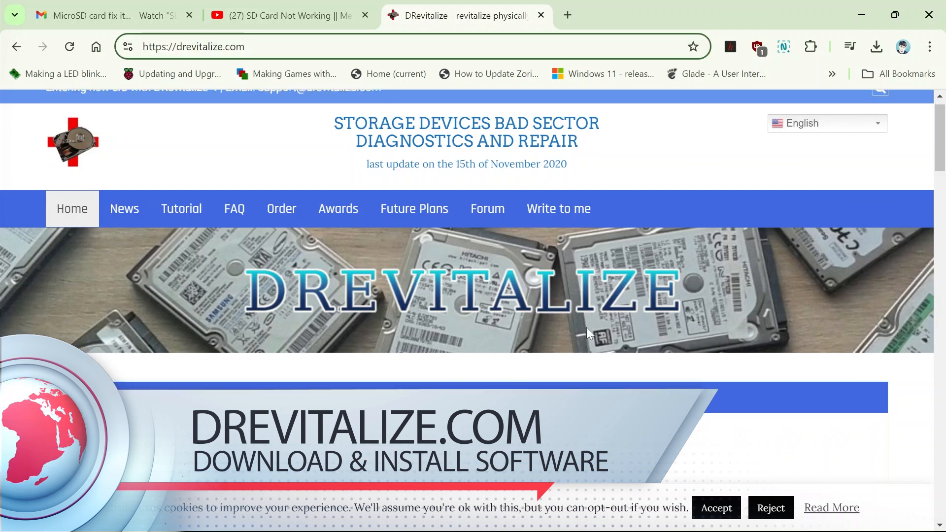
scroll(588, 325, down, 15)
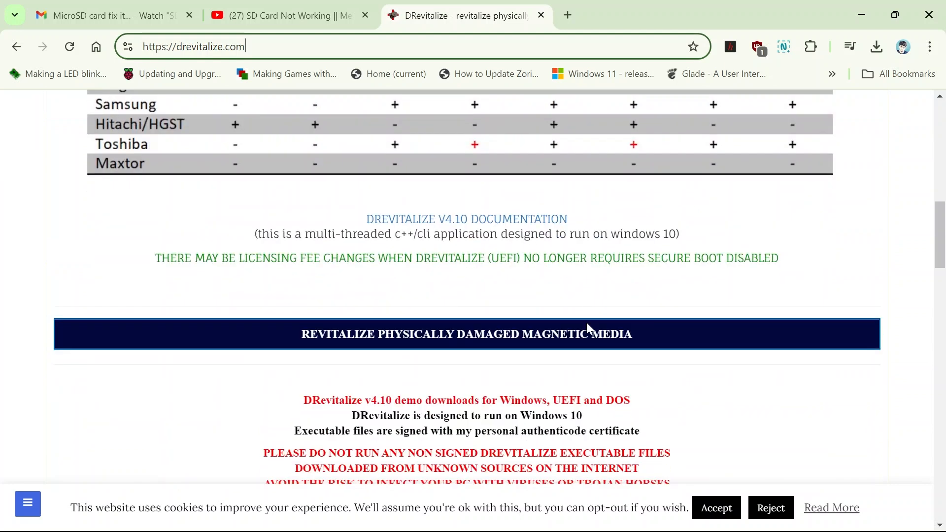
scroll(588, 328, down, 3)
scroll(533, 276, up, 4)
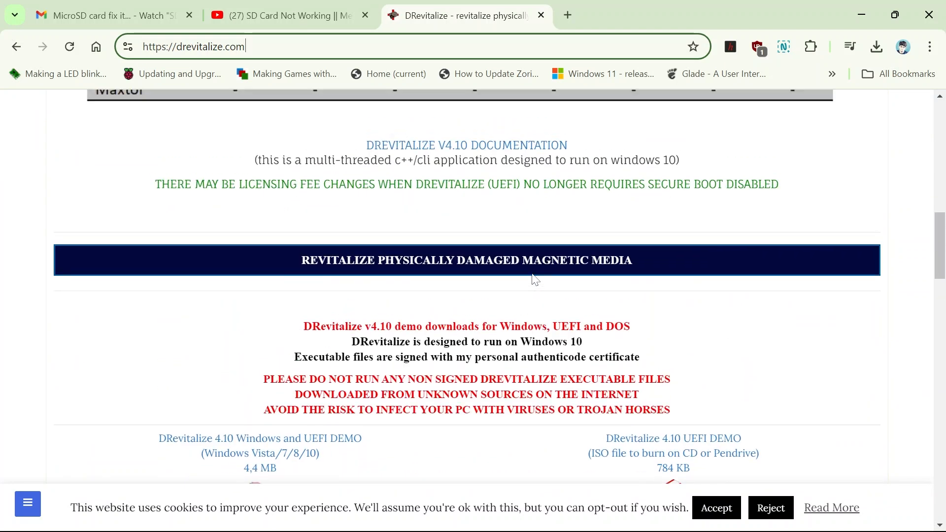
scroll(676, 282, down, 5)
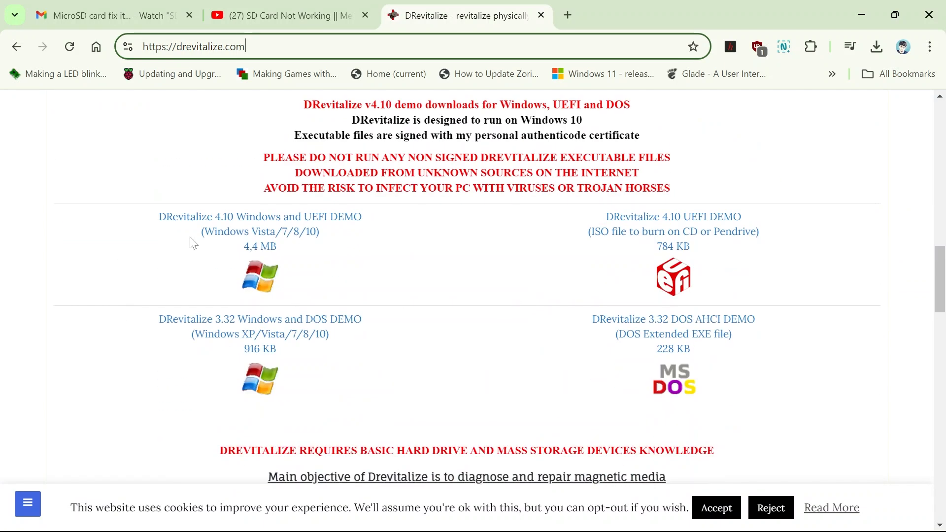
- Start downloading the DRevitalize 4.10 Windows and UEFI demo, cancel the save, and dismiss the Enhanced Safe Browsing notice
click(274, 236)
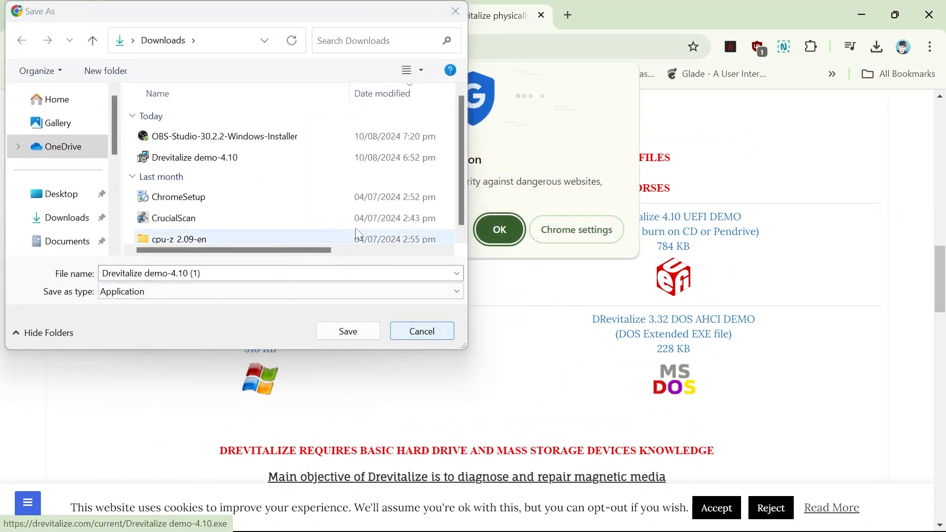
click(240, 167)
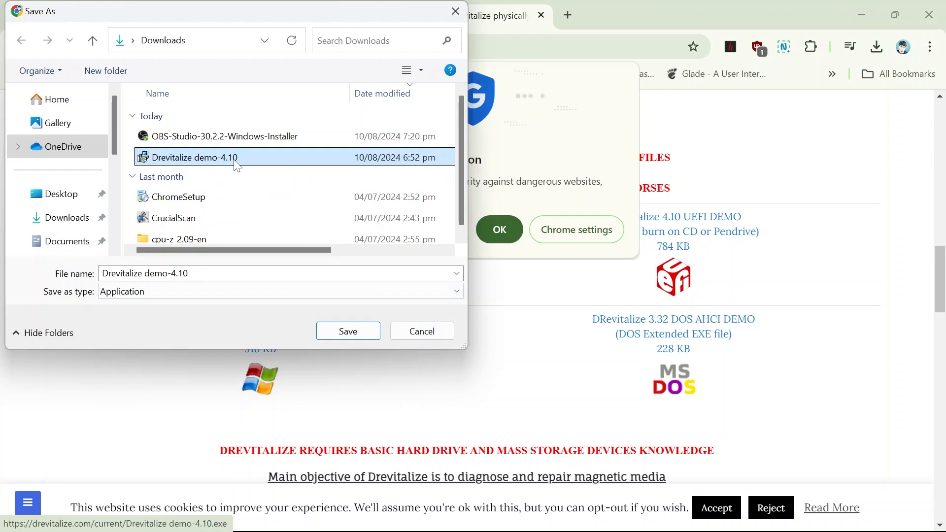
click(448, 341)
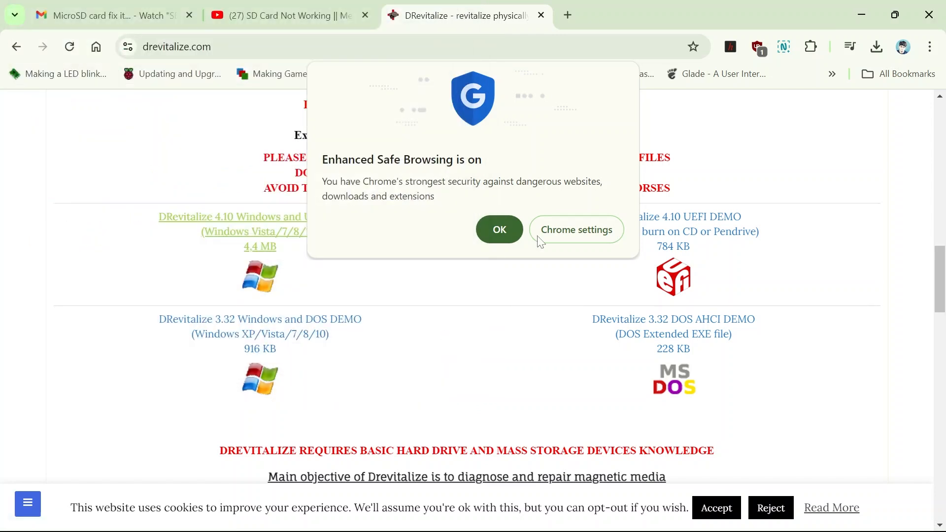
click(500, 231)
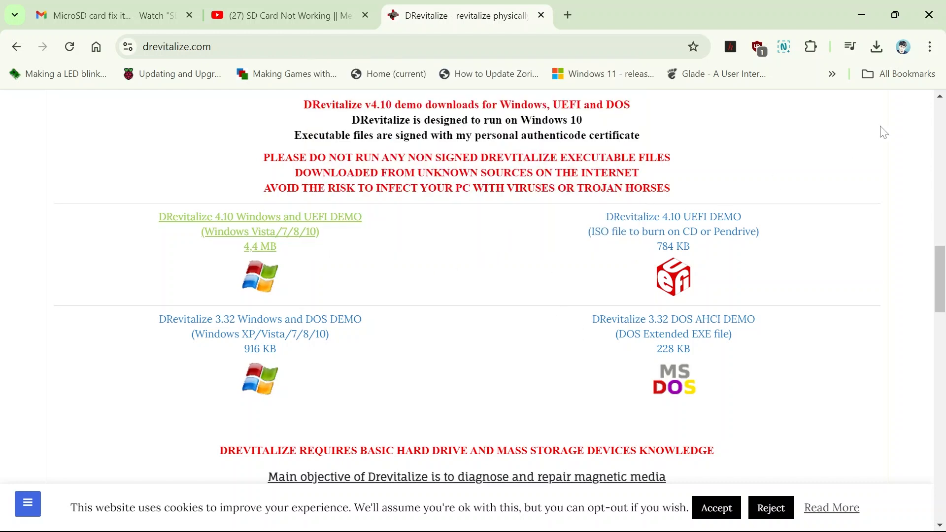
- Exit Chrome to return to the desktop
click(930, 47)
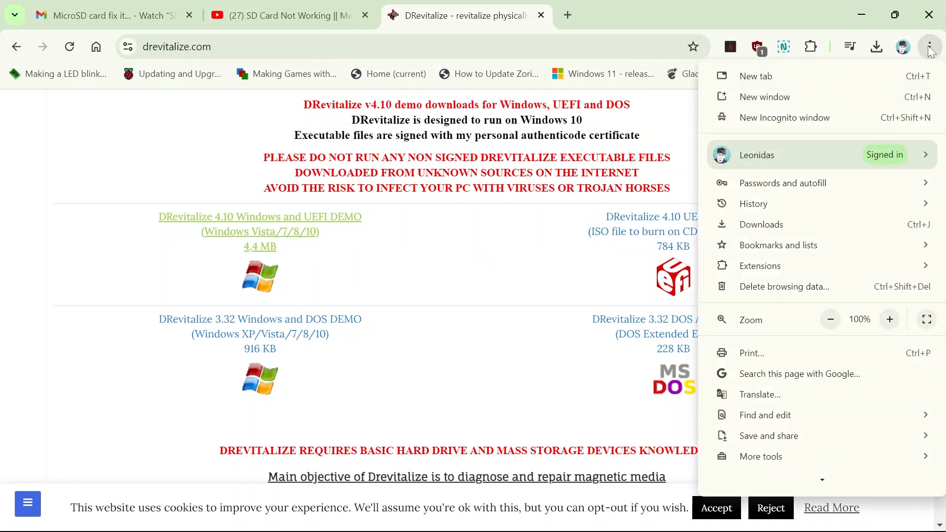
mouse_move(832, 486)
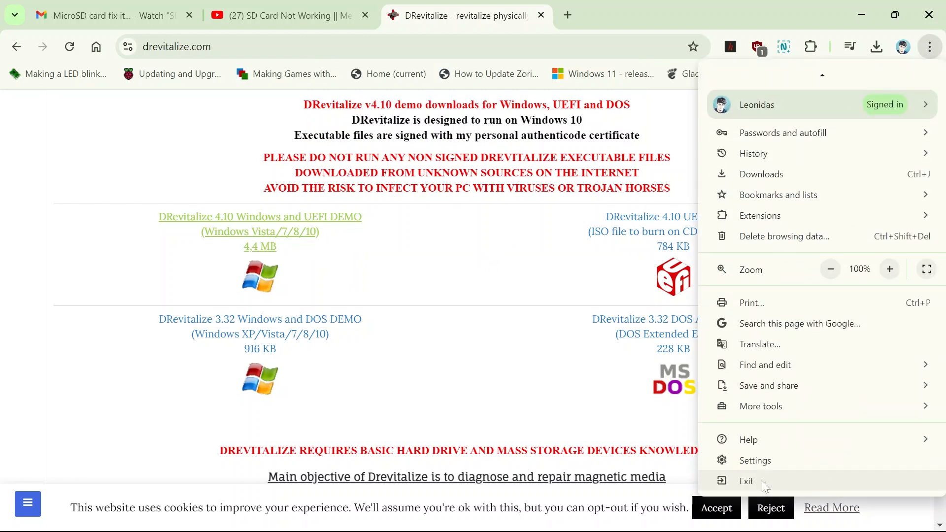
click(762, 481)
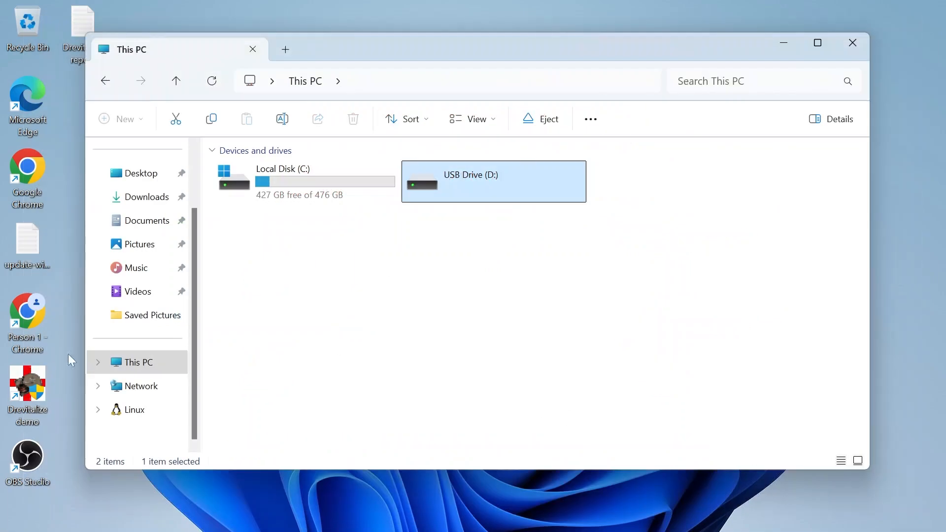
- Launch the Drevitalize demo, choose the Generic- SD/MMC/MS PRO USB drive as the source disk, and review its details
click(24, 411)
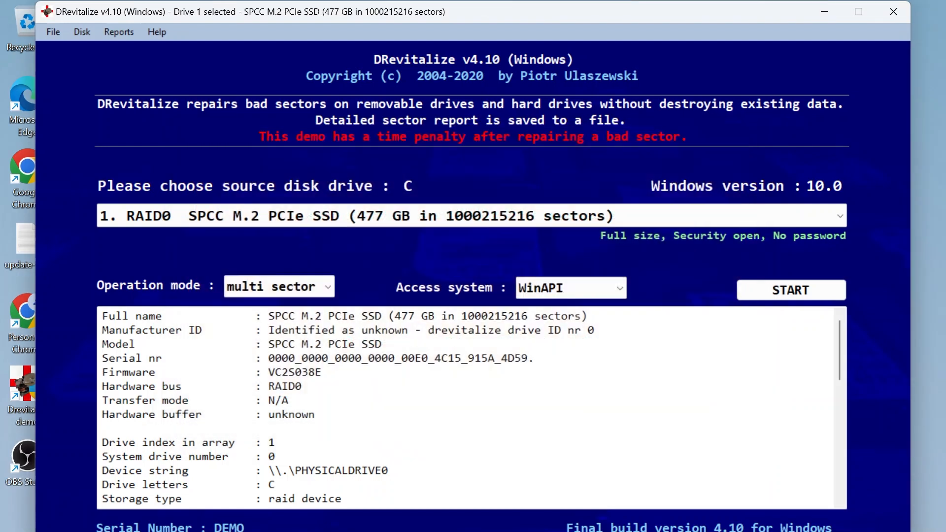
scroll(471, 408, down, 3)
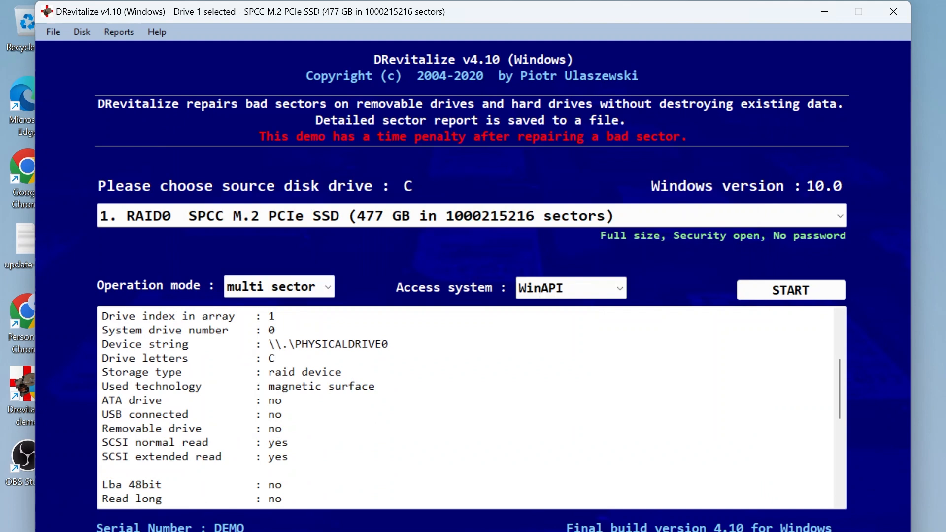
scroll(471, 409, up, 3)
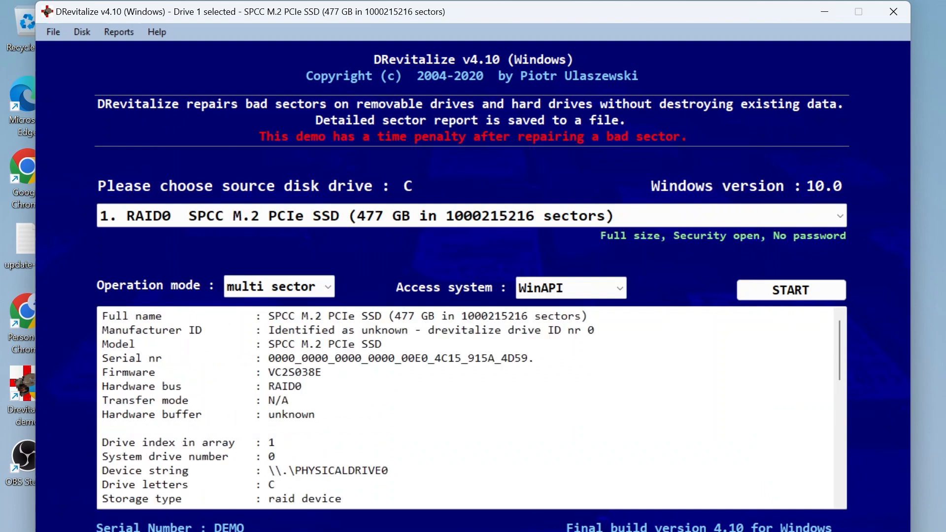
click(441, 217)
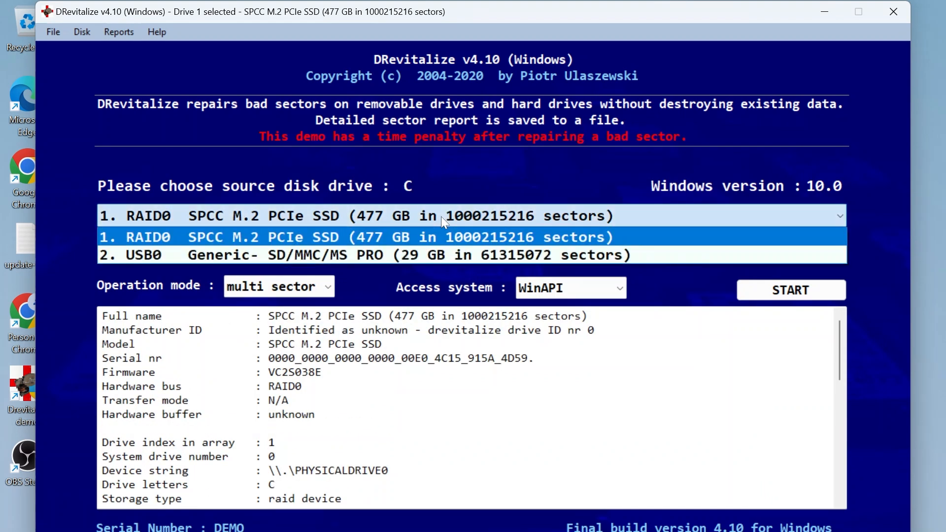
click(425, 257)
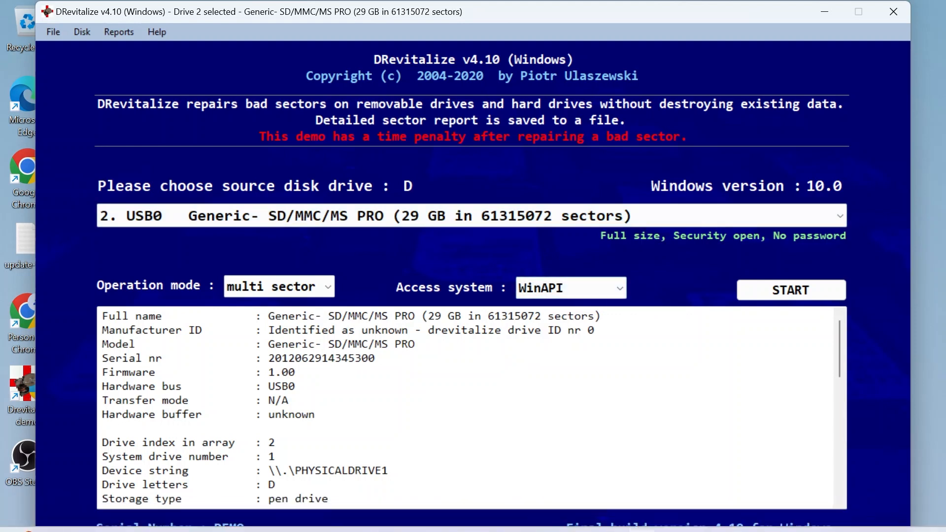
scroll(471, 408, down, 10)
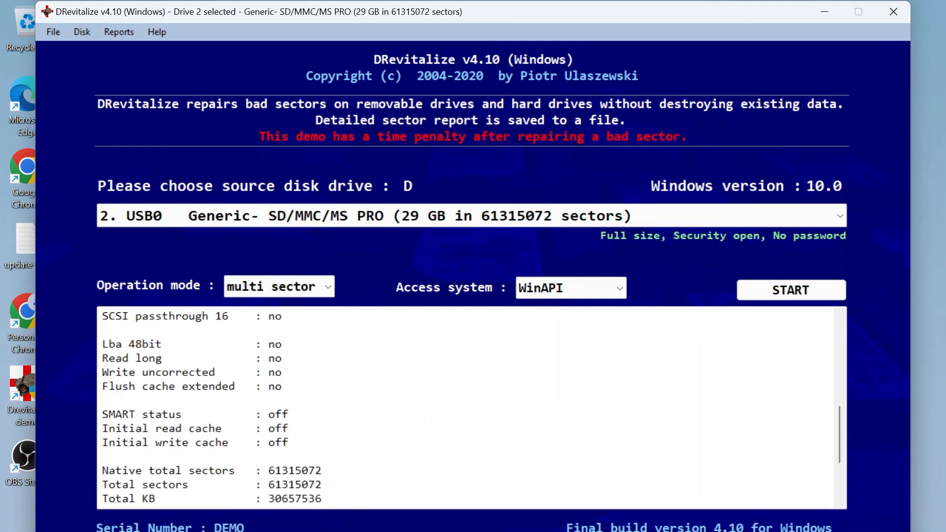
scroll(472, 408, up, 8)
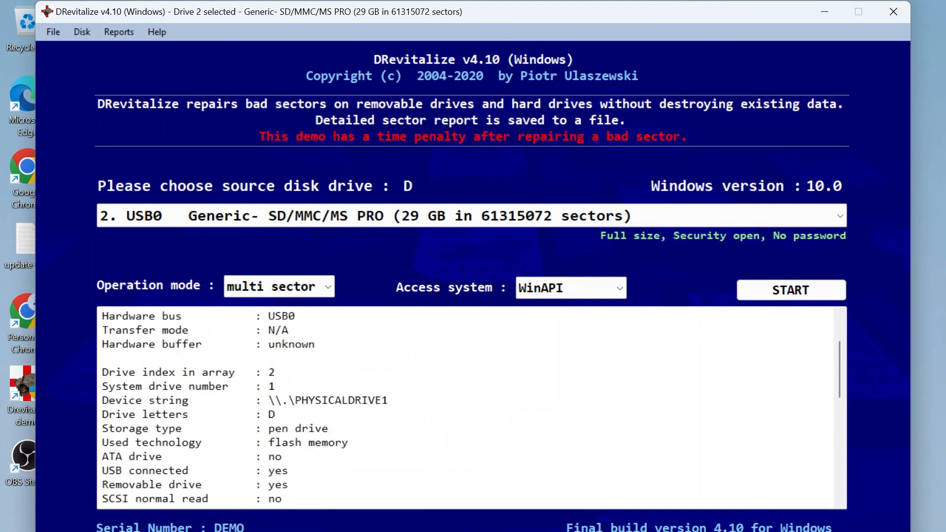
scroll(472, 407, up, 2)
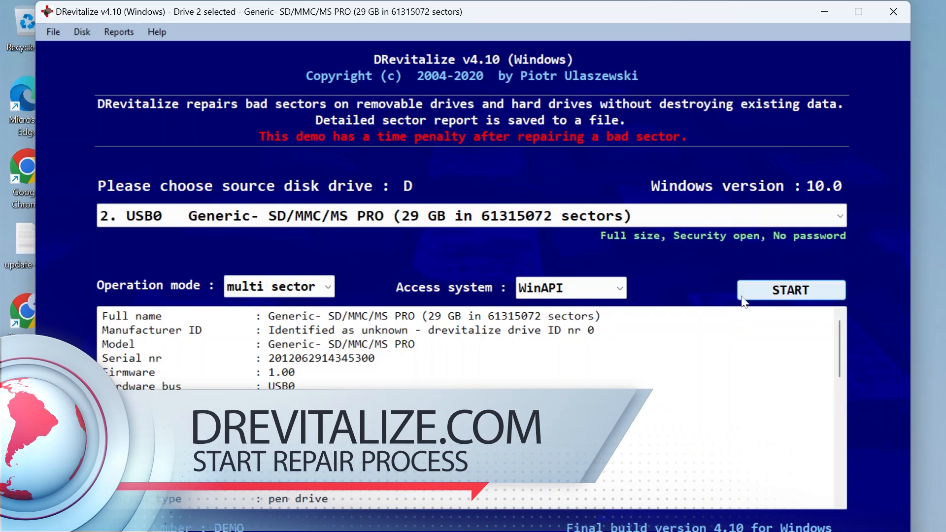
- Run the scan and repair write test on the selected SD card with the default sector range, accept the data erasure, and exit the results
click(789, 291)
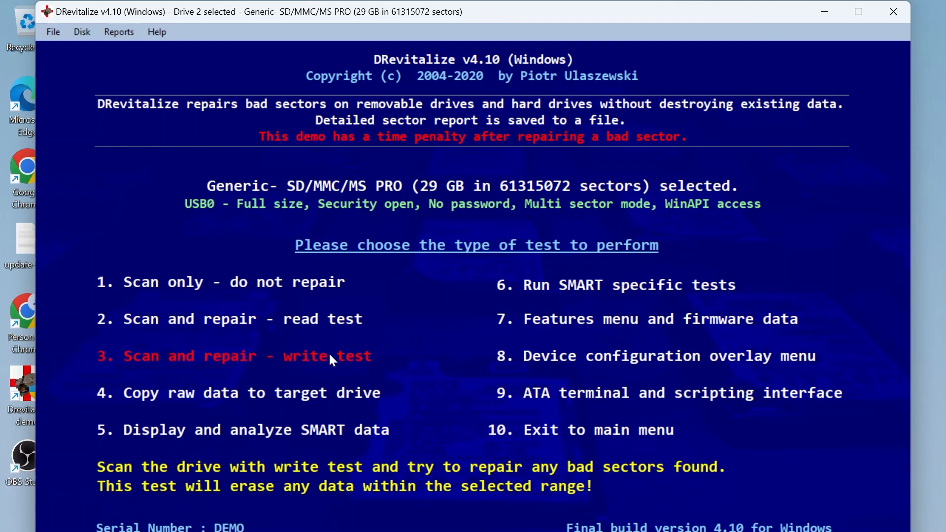
click(365, 364)
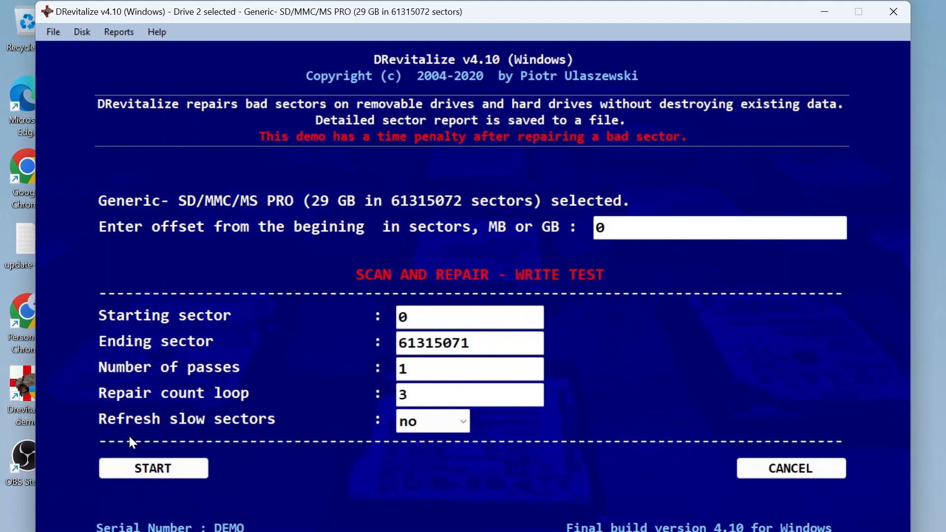
click(182, 468)
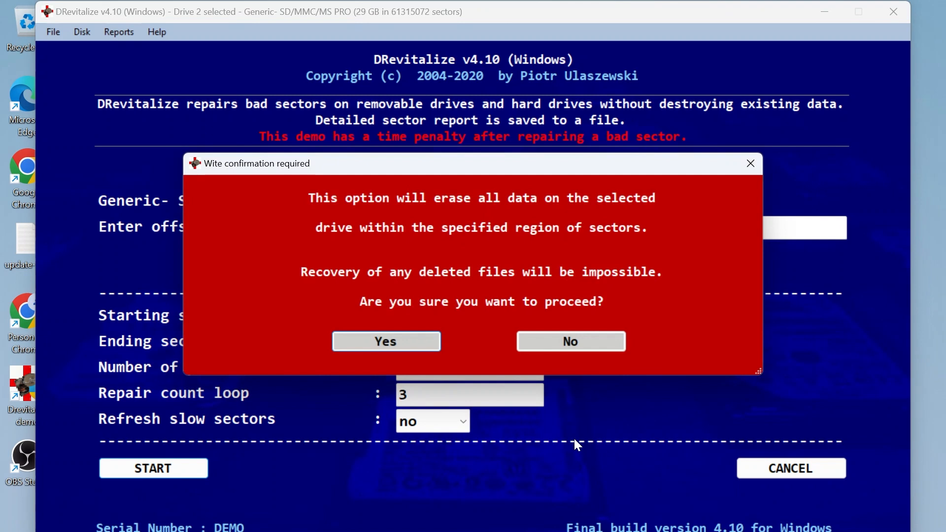
drag(556, 172, 546, 286)
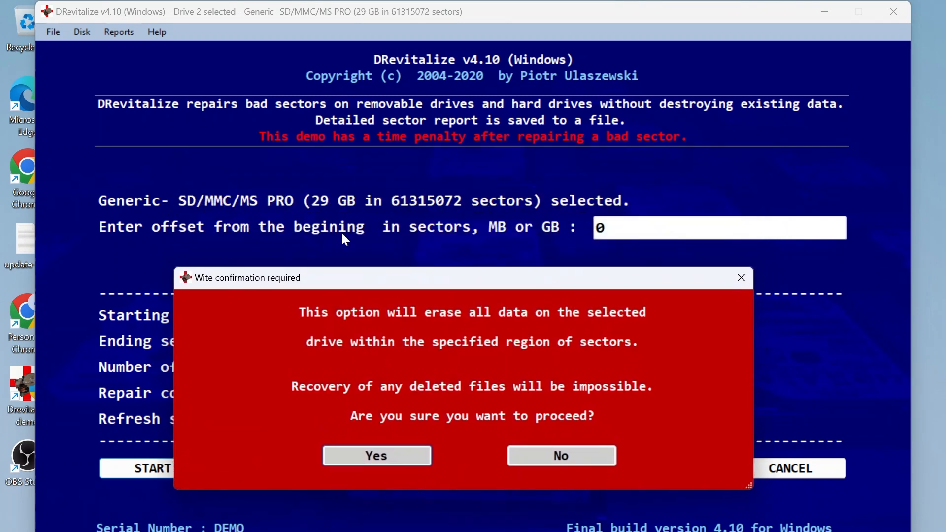
drag(434, 289, 458, 269)
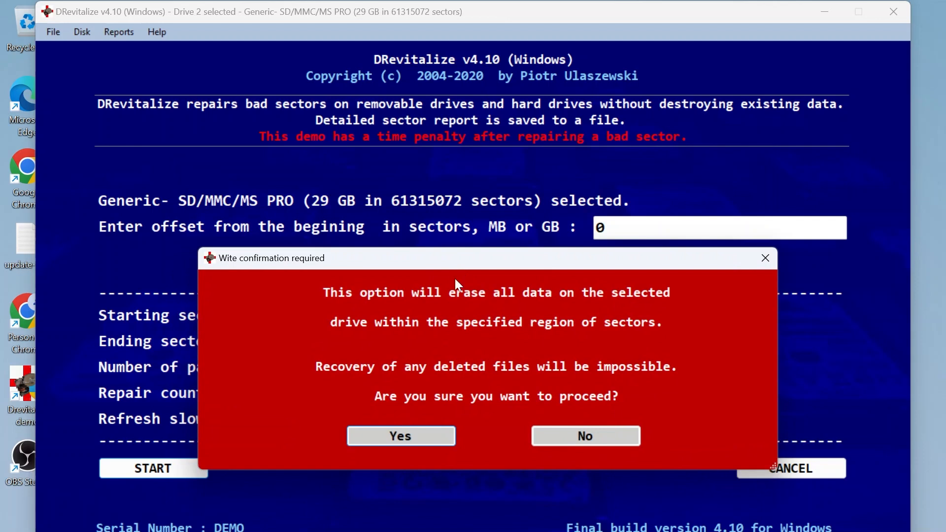
click(424, 437)
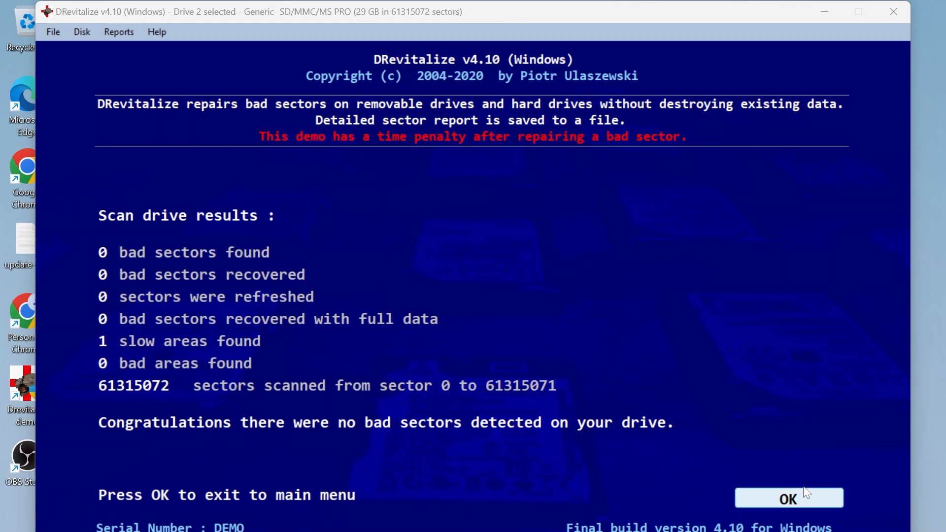
click(774, 495)
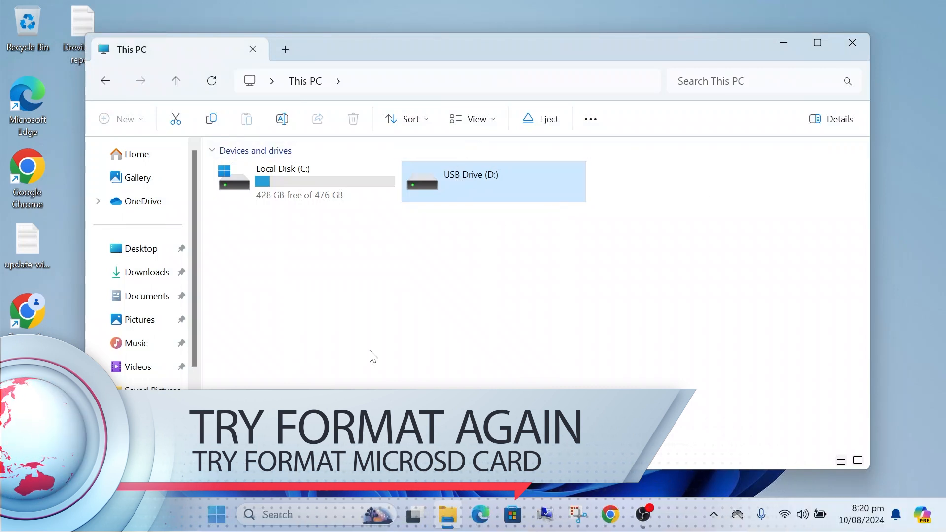
- Quick-format USB Drive (D:) in File Explorer as FAT32 with 16 kilobytes allocation unit size, accept the erase warning, and close the format dialog
right_click(483, 177)
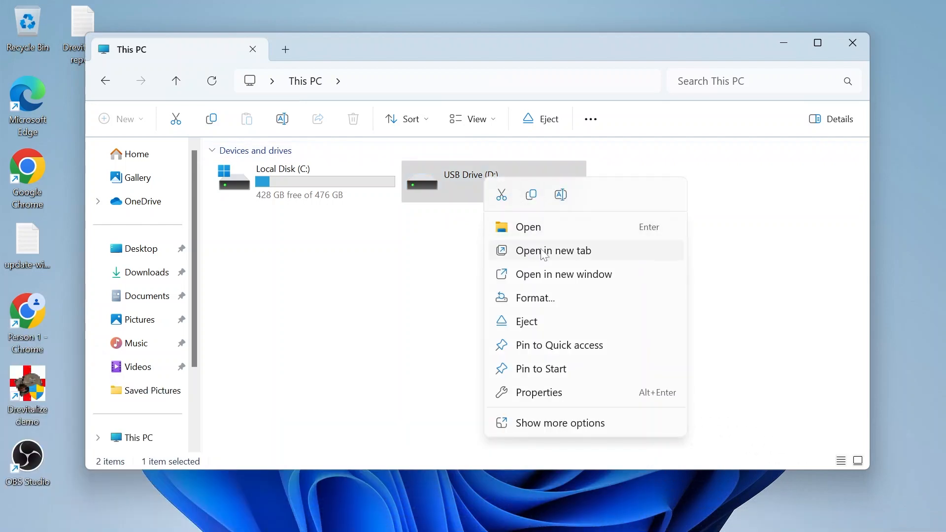
click(536, 302)
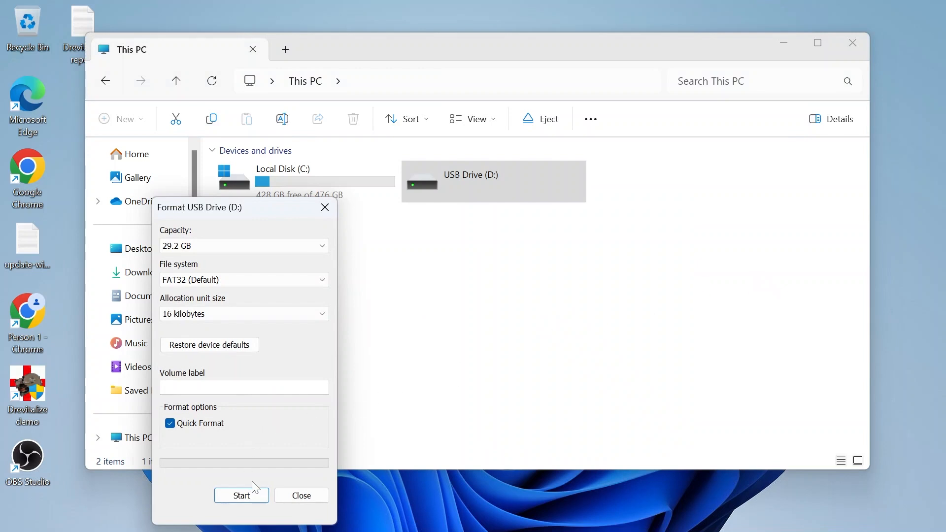
click(247, 493)
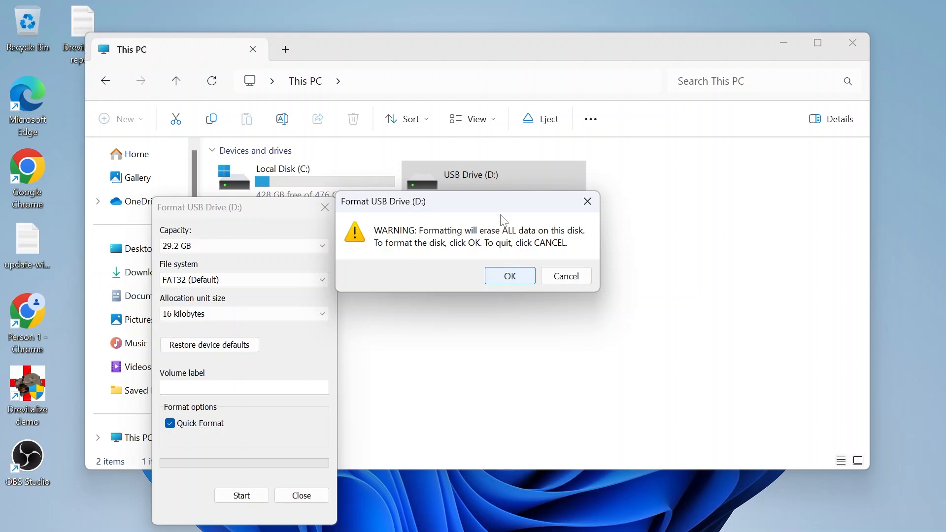
drag(501, 207, 566, 300)
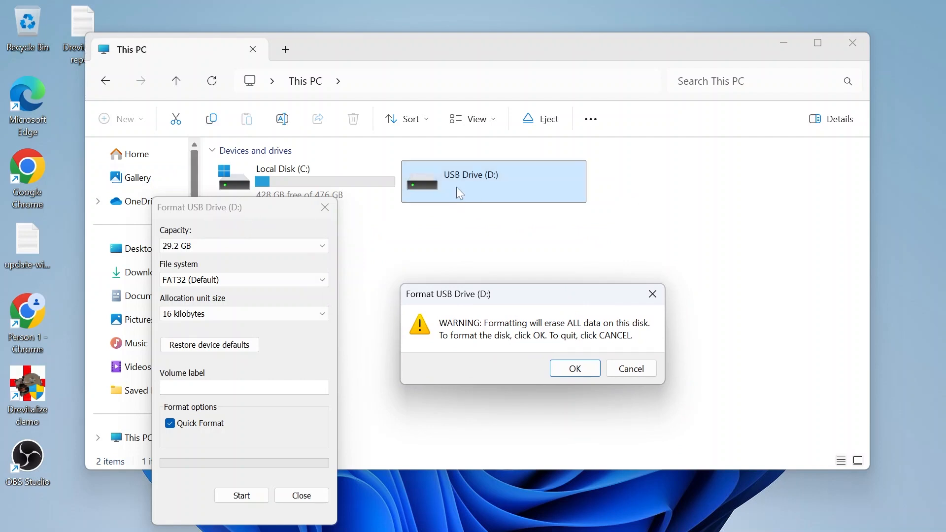
click(583, 368)
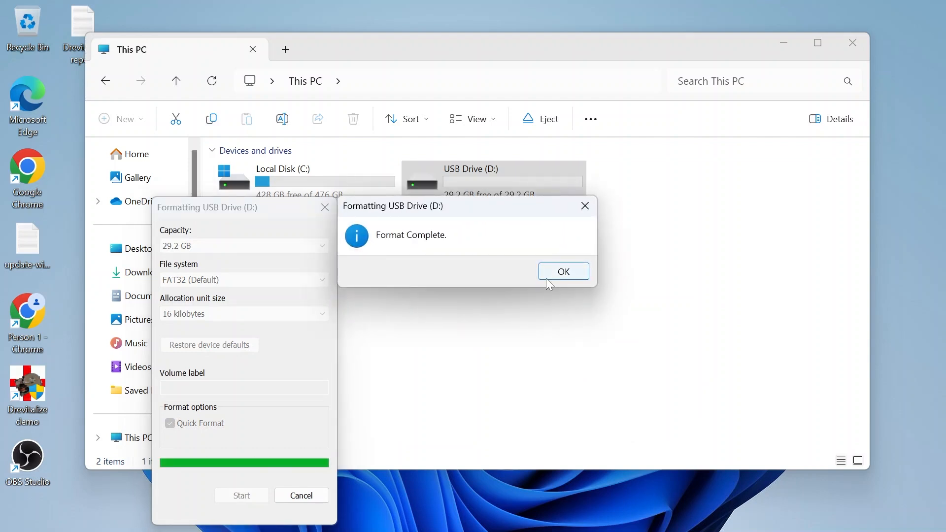
drag(542, 207, 609, 305)
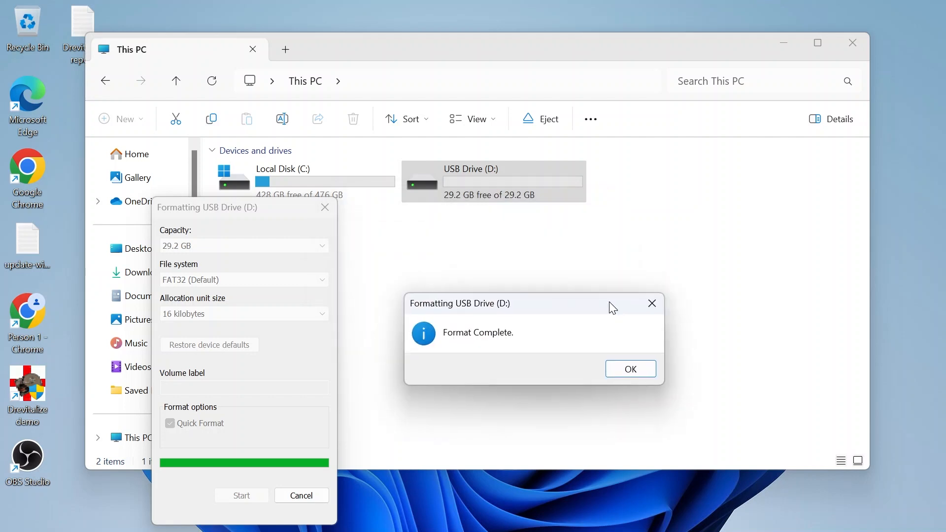
click(631, 371)
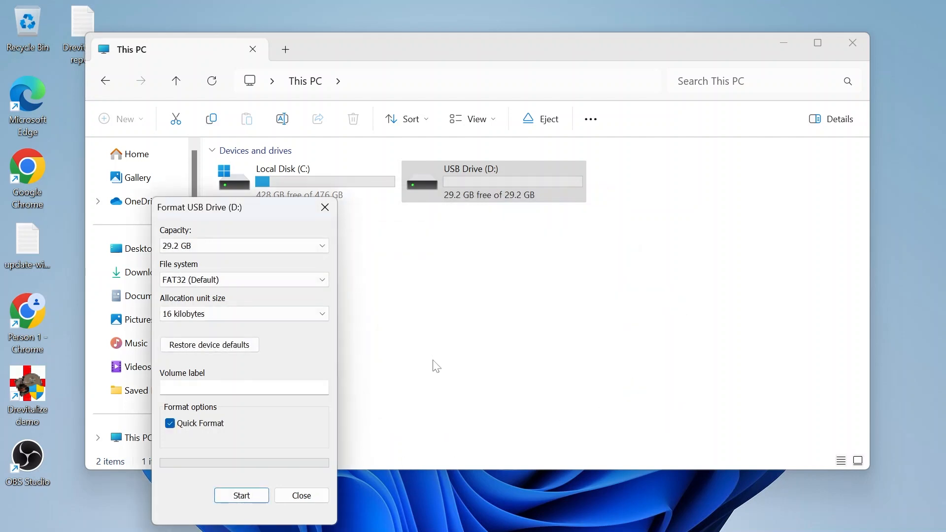
click(316, 496)
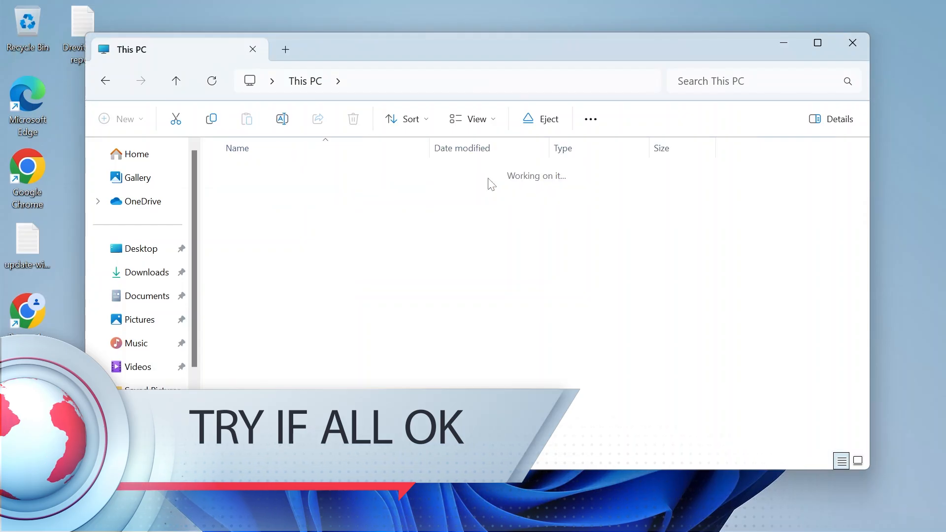
- Copy the update-windows11 and Drevitalize report text files from the desktop to USB Drive (D:), and return to This PC
drag(14, 243, 452, 274)
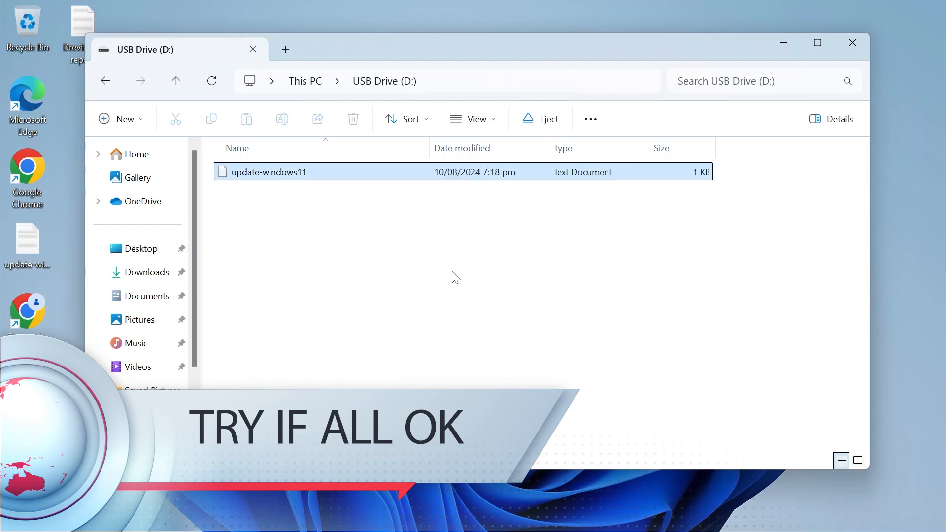
drag(80, 25, 376, 317)
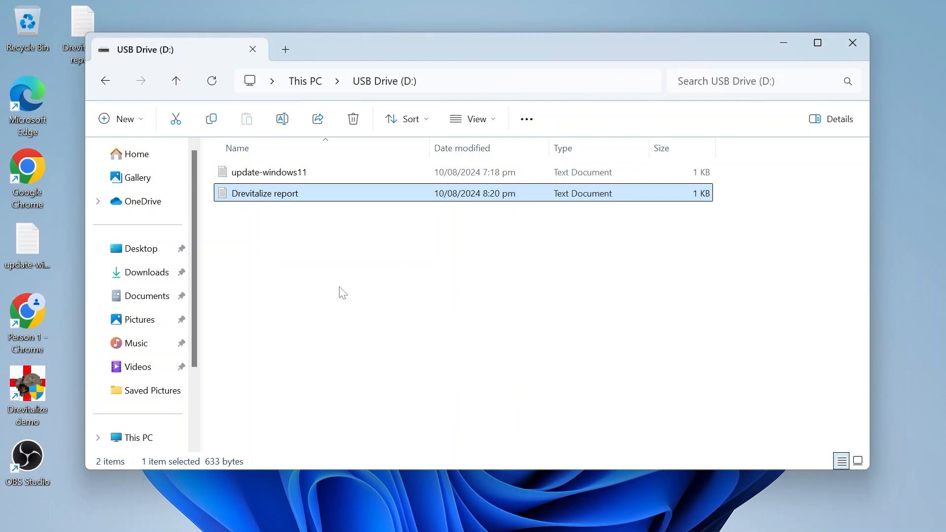
click(305, 81)
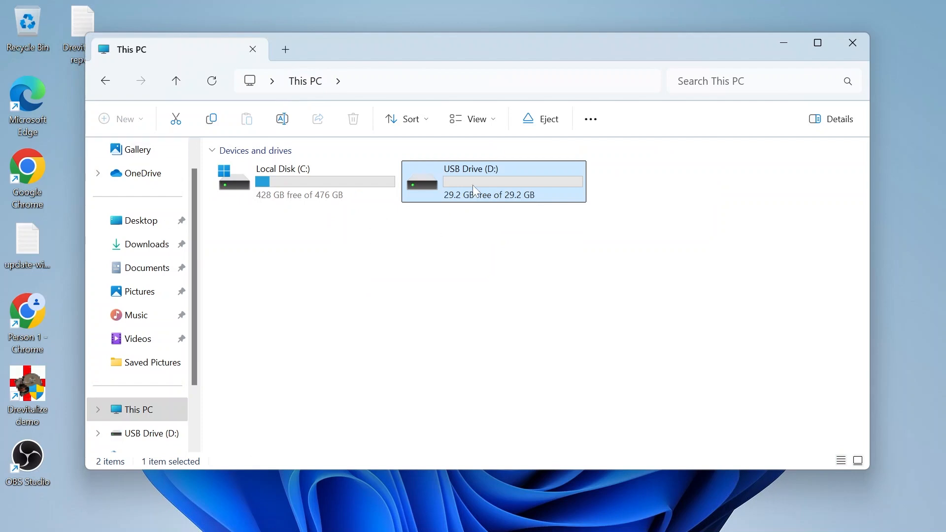
- Look into the Downloads folder, return to This PC, and eject USB Drive (D:)
click(144, 245)
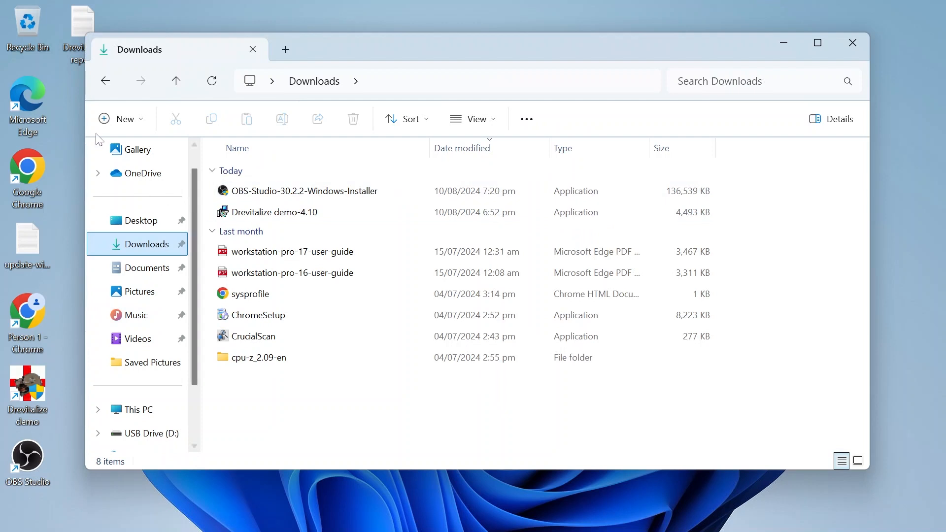
click(117, 87)
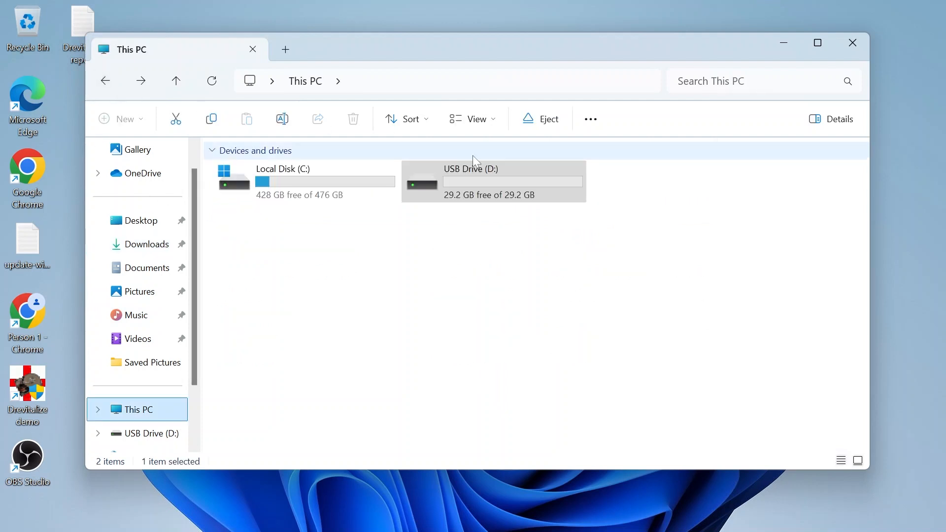
right_click(499, 182)
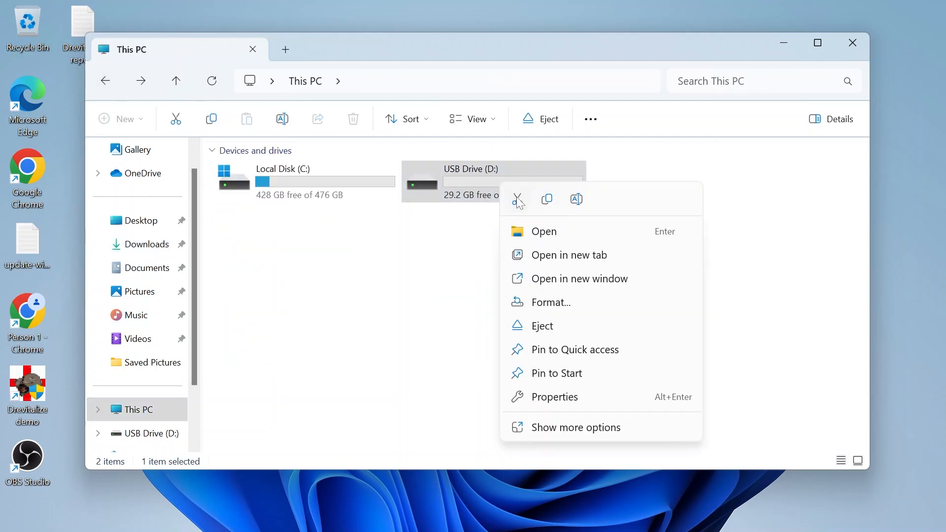
click(551, 326)
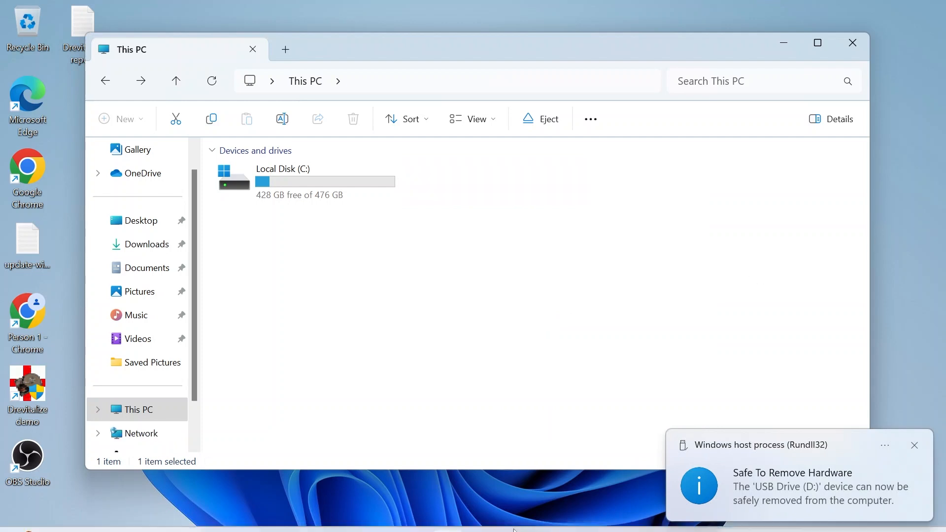
mouse_move(572, 524)
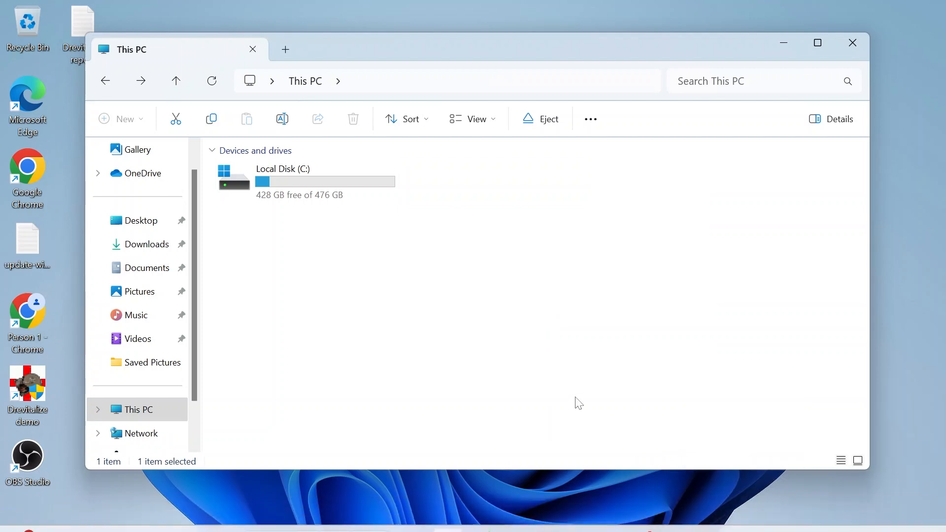